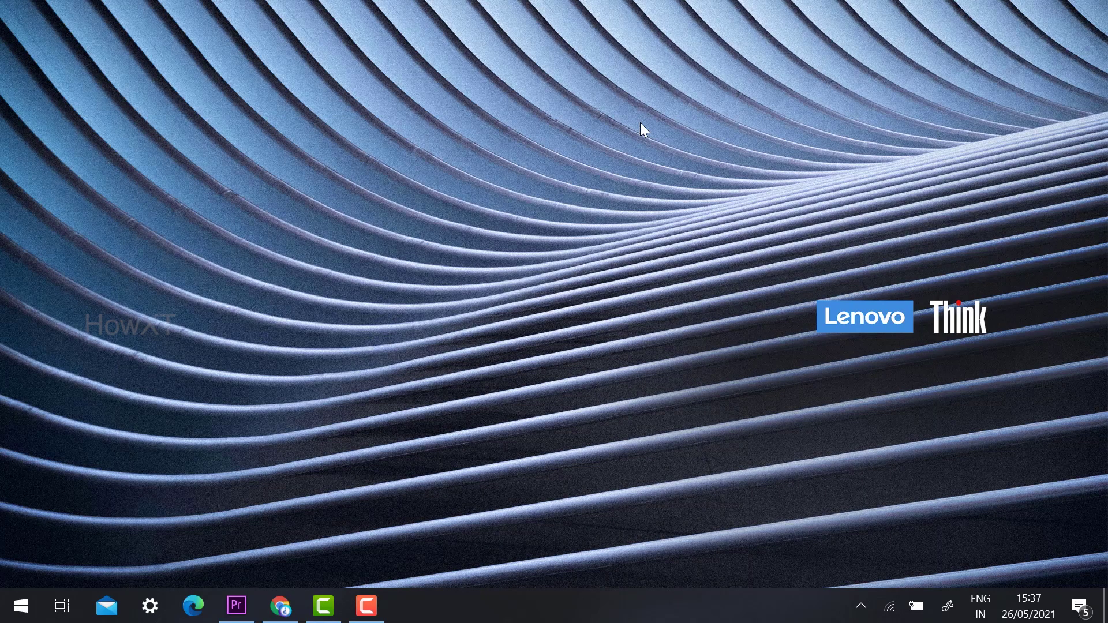
Step: Search Google for meet.google.com and open the Google Meet home page
left_click(279, 606)
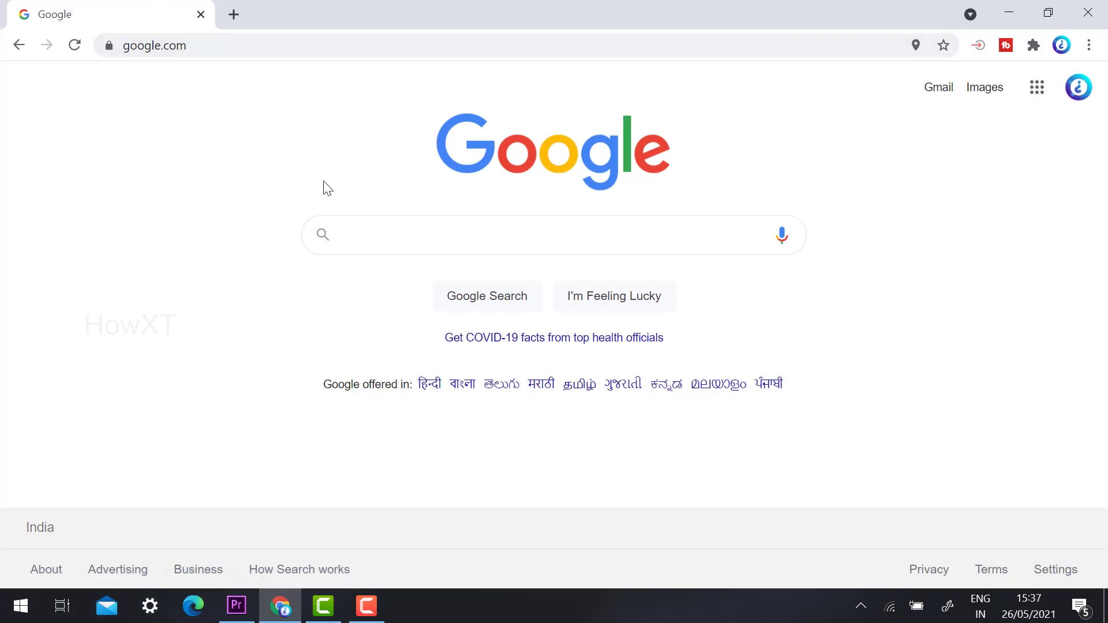
type("meet")
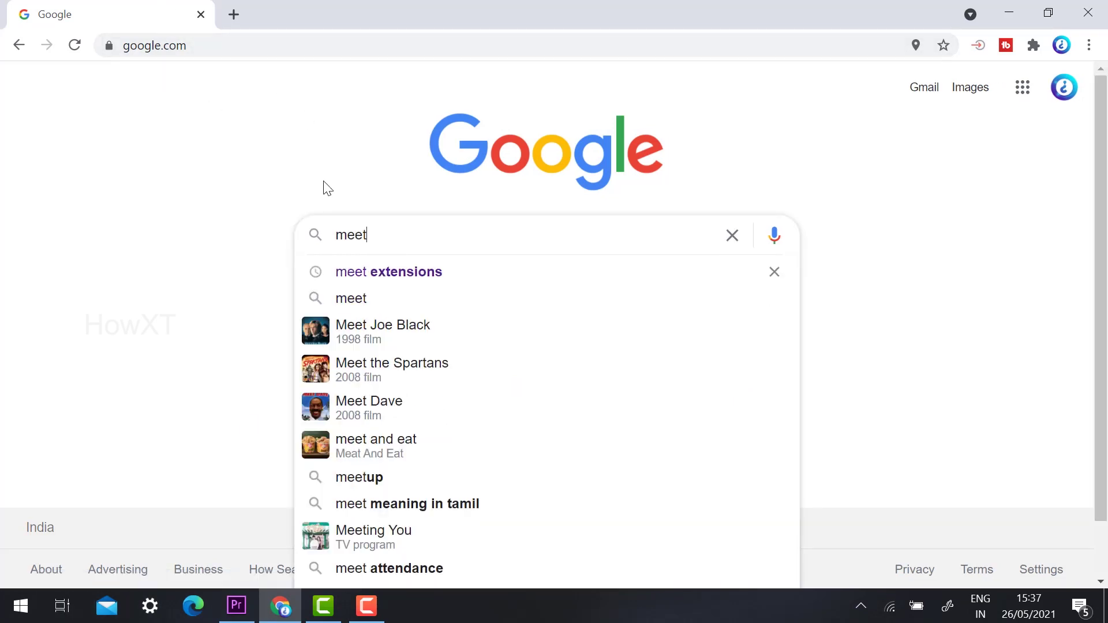
type(".google.com")
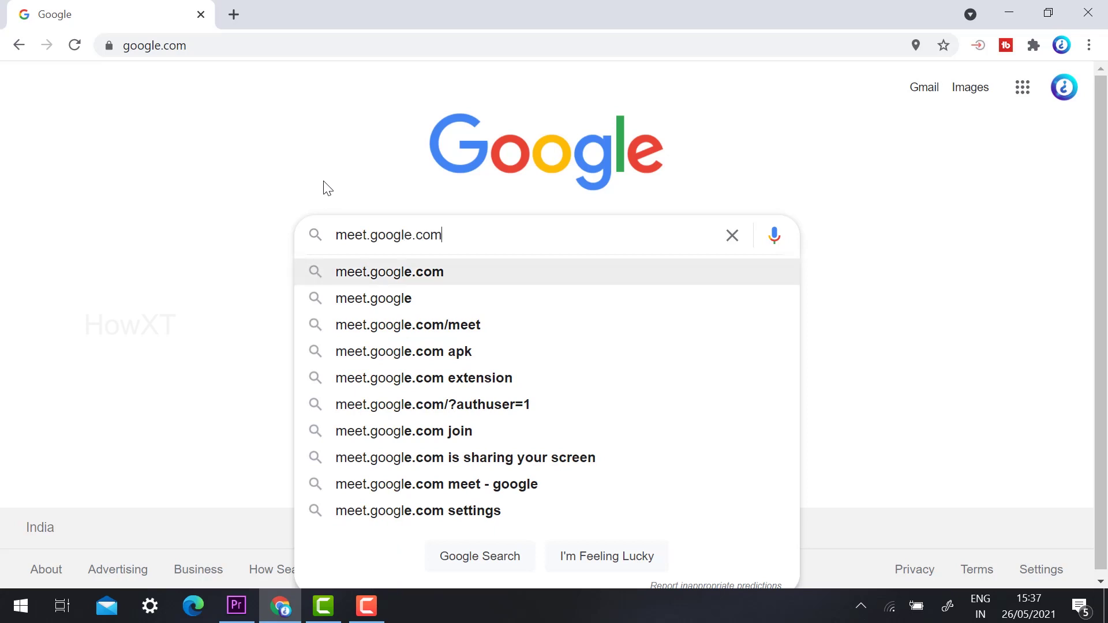
key("Return")
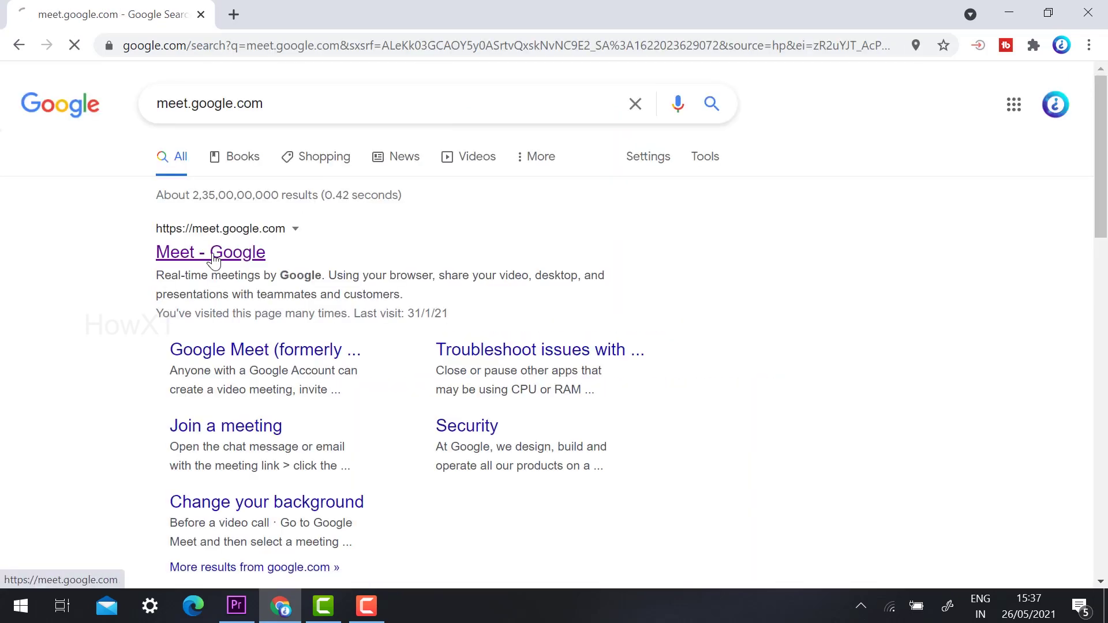
left_click(214, 256)
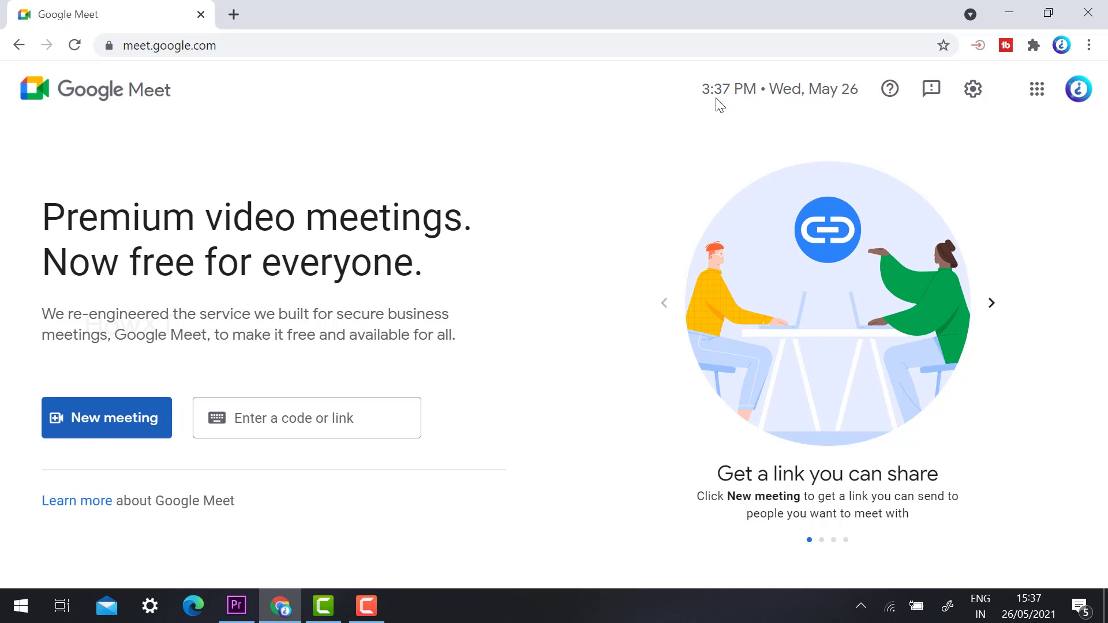
Step: Start an instant meeting, allow microphone and notification access, and close the meeting-ready panel
left_click(107, 425)
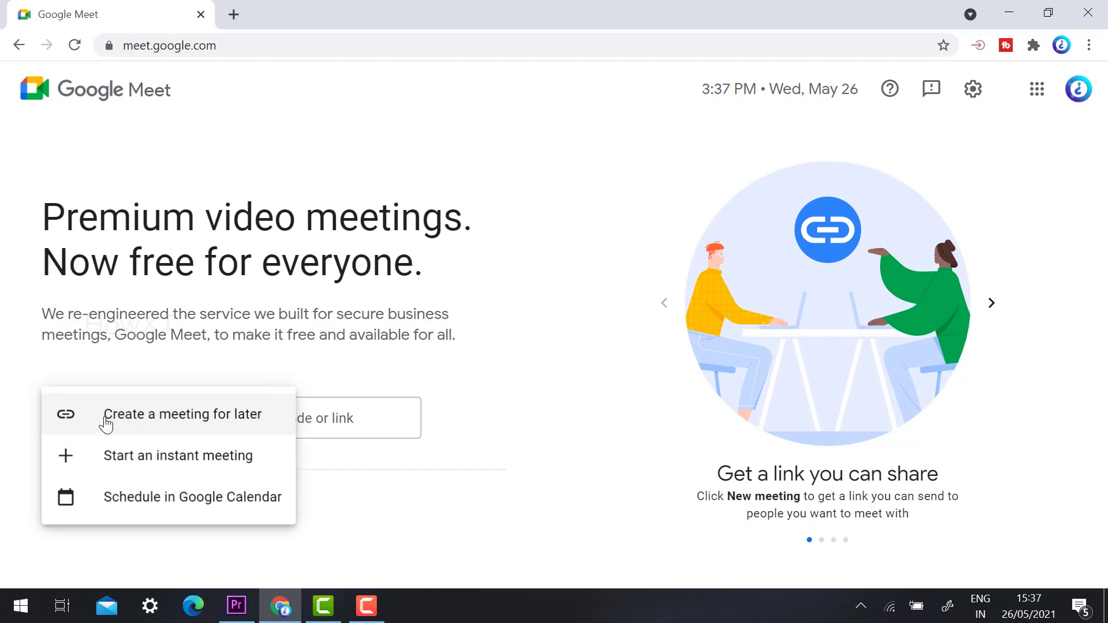
left_click(131, 463)
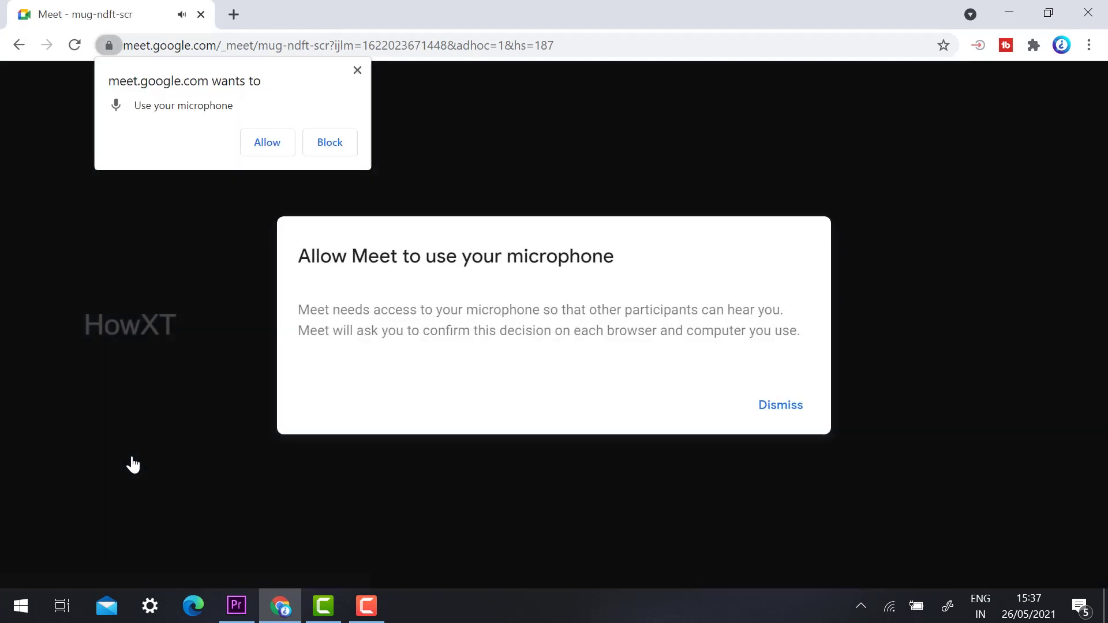
left_click(768, 415)
left_click(273, 148)
left_click(275, 152)
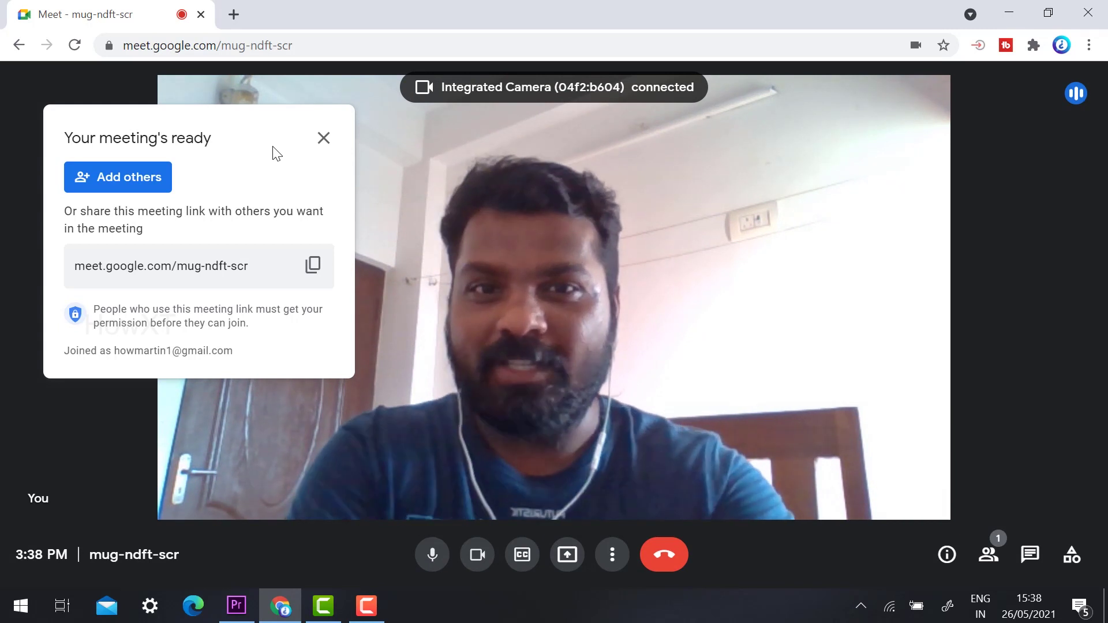
left_click(321, 137)
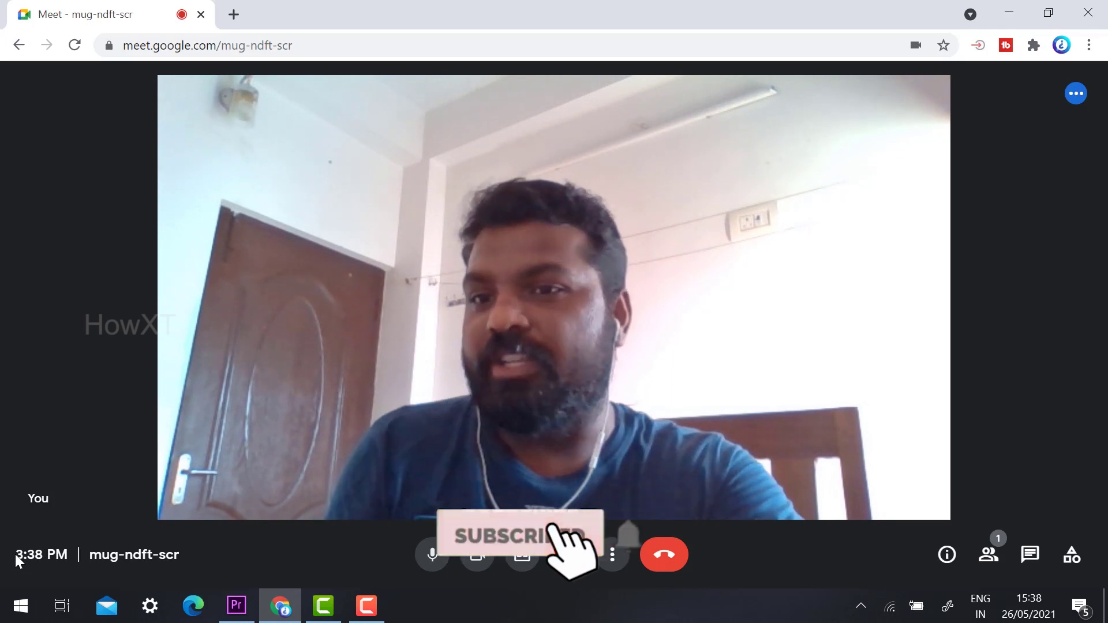
Step: Select the meeting code mug-ndft-scr, deselect it, and mute the microphone
left_click_drag(90, 557, 196, 558)
left_click(157, 566)
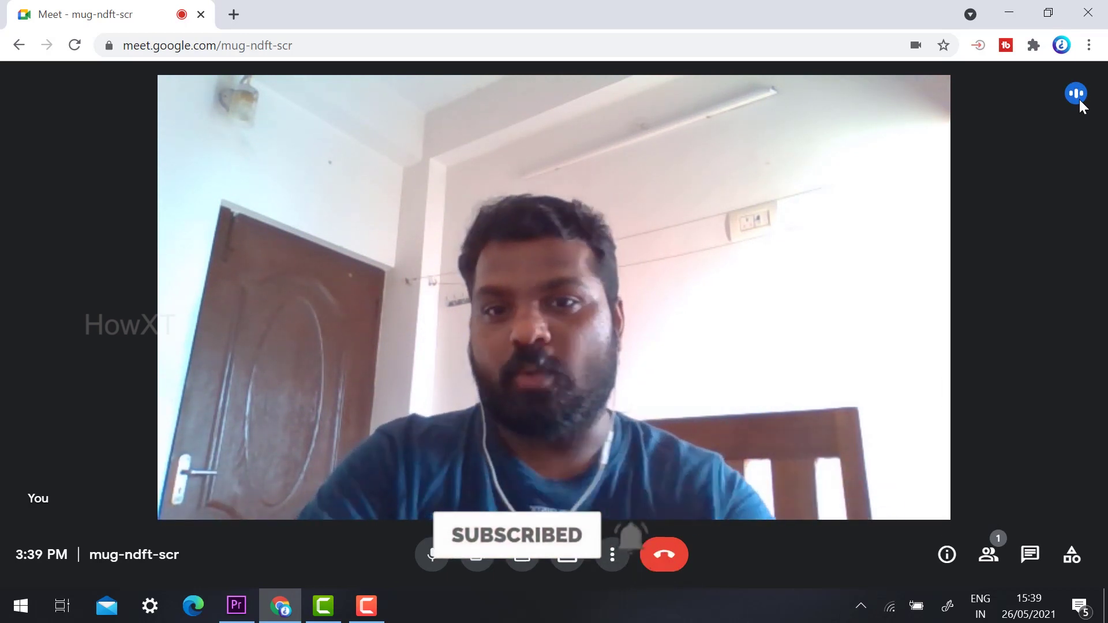
left_click(433, 557)
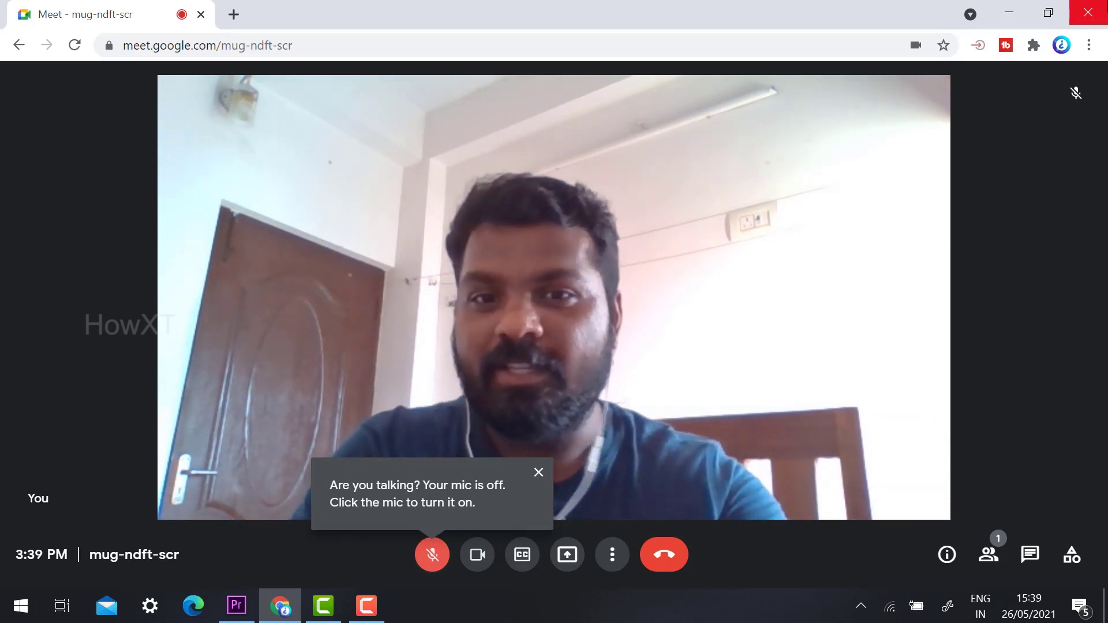
Step: Dismiss the mic-off reminder and toggle the camera off and back on
left_click(538, 472)
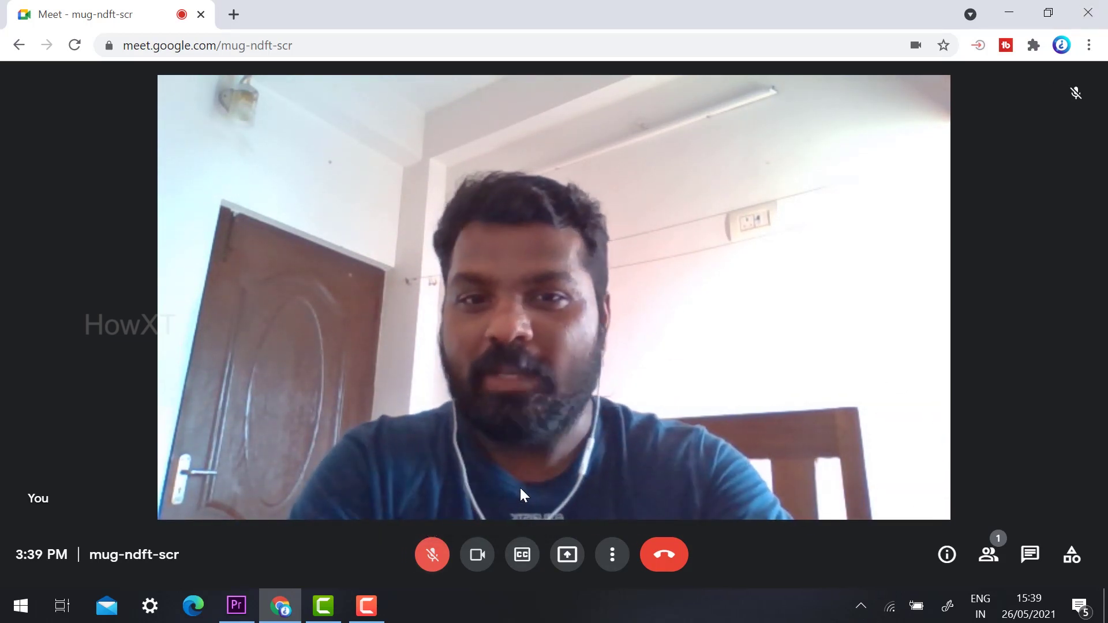
left_click(478, 561)
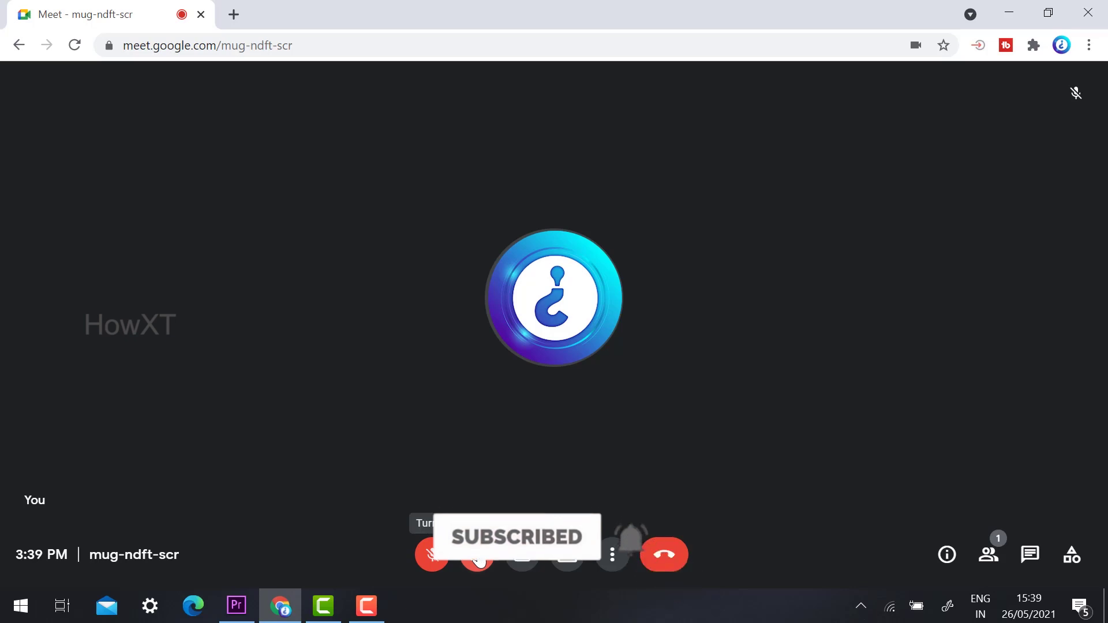
left_click(478, 557)
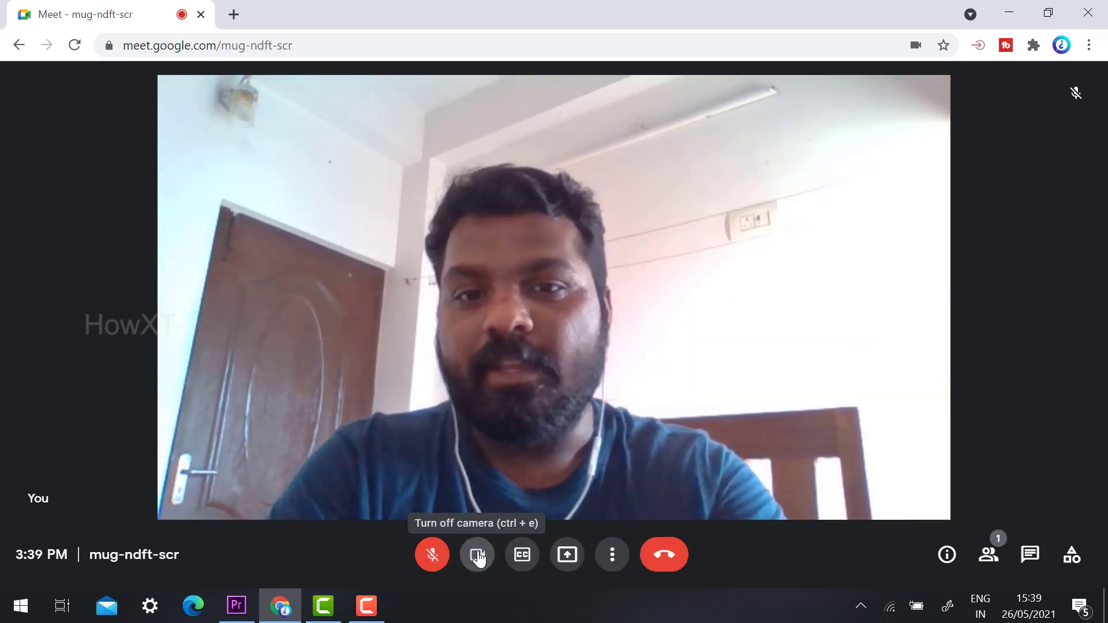
left_click(522, 555)
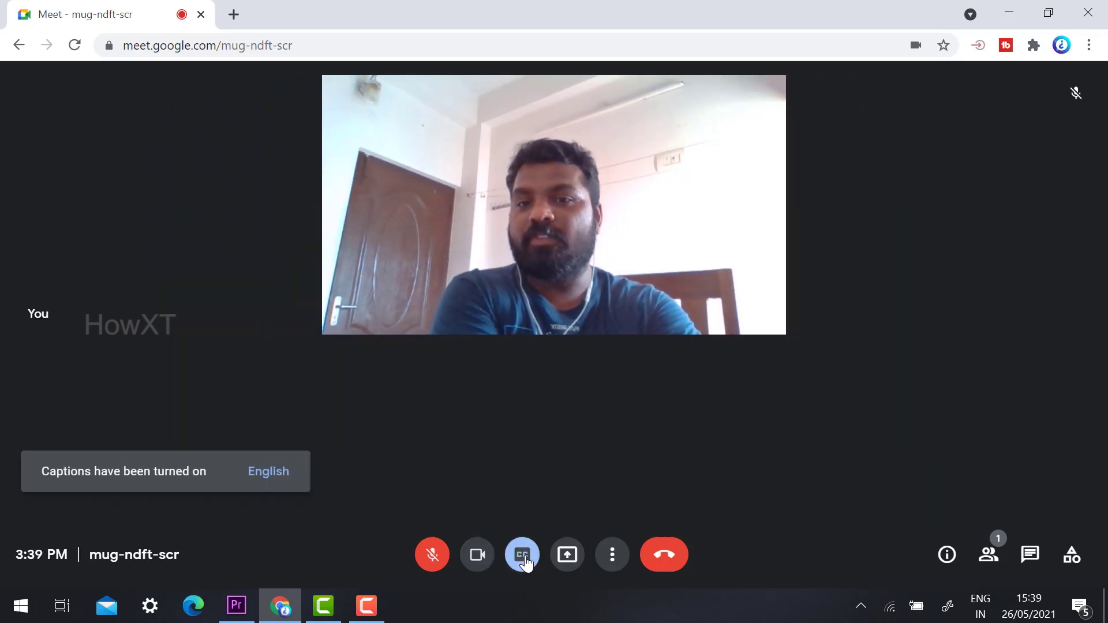
left_click(265, 471)
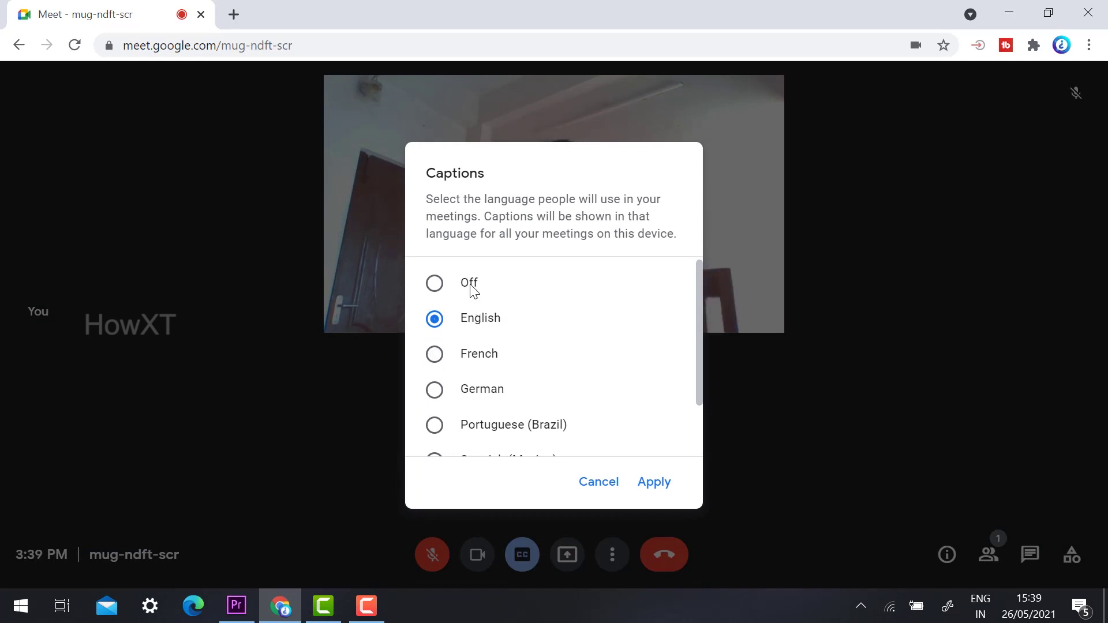
scroll(468, 340, "down", 2)
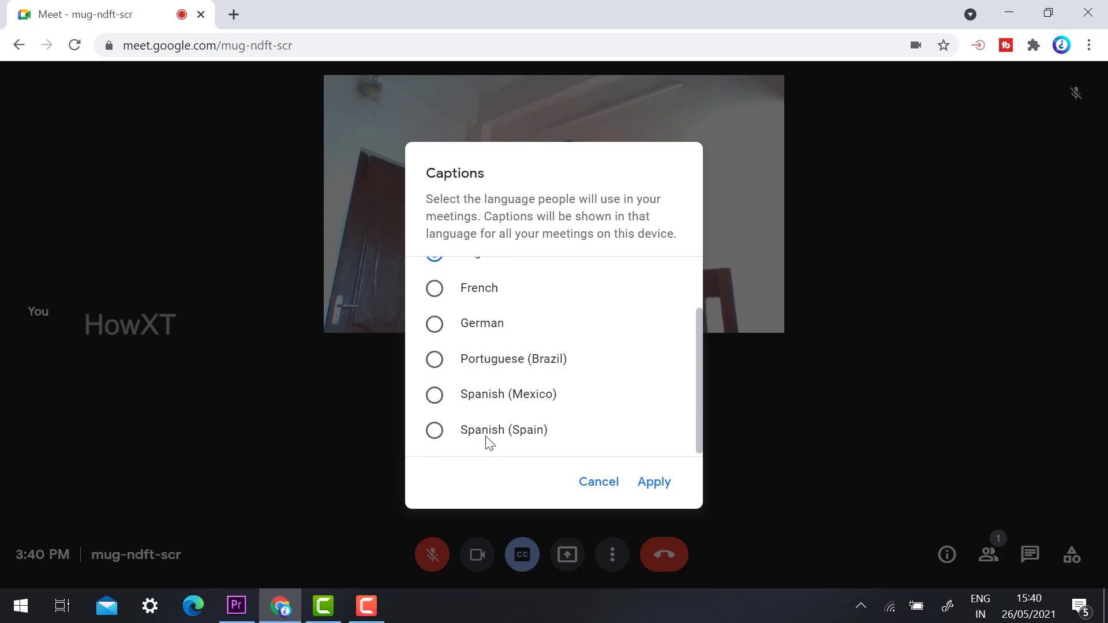
scroll(478, 297, "up", 2)
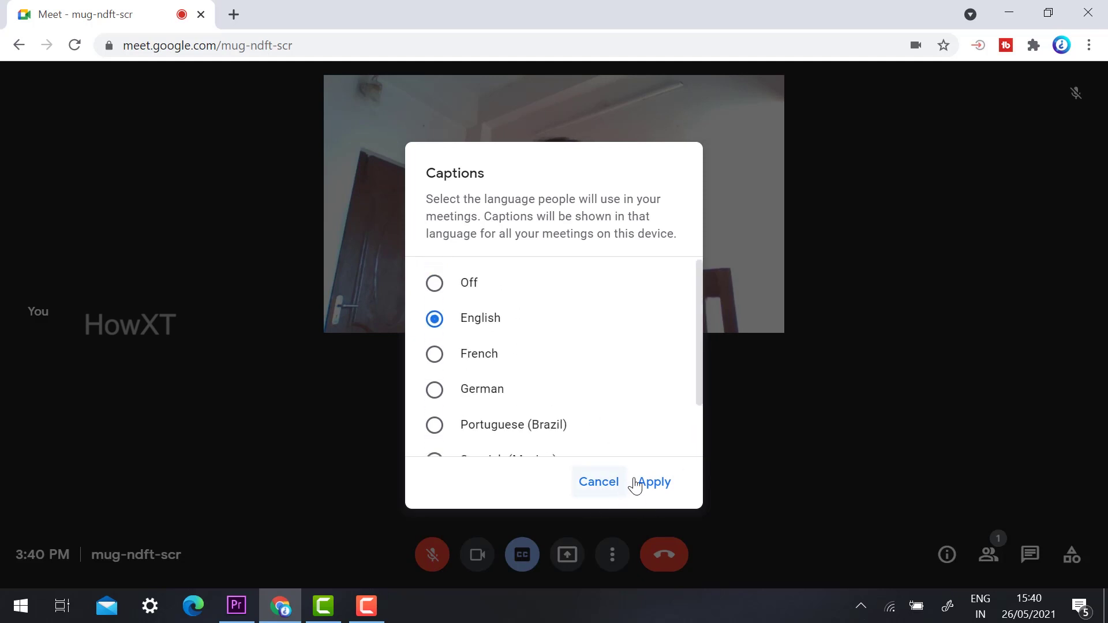
left_click(653, 482)
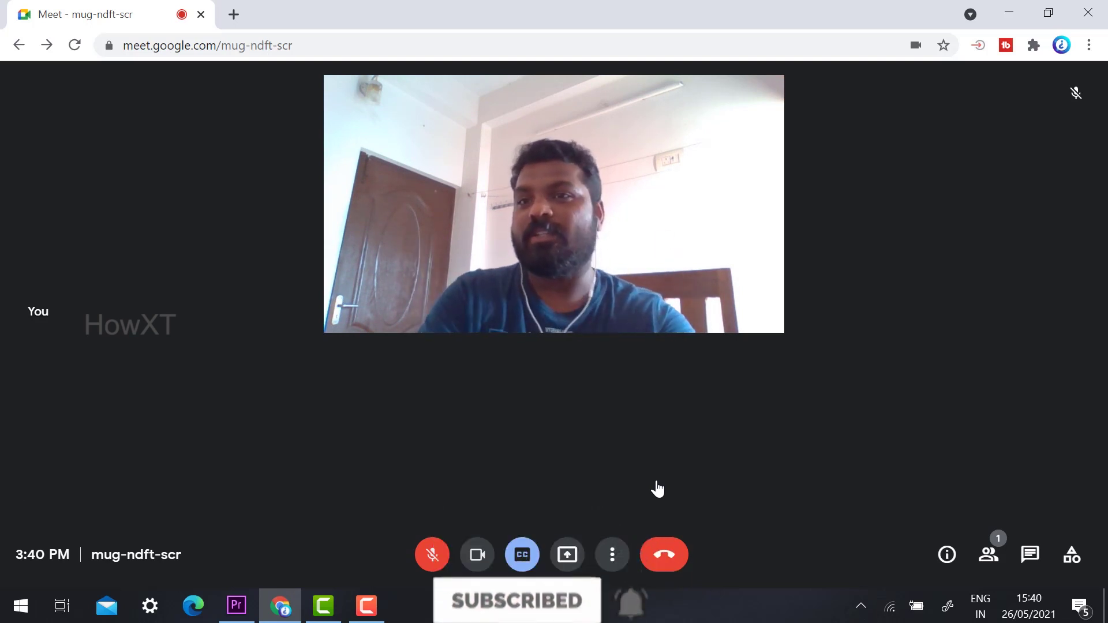
left_click(521, 555)
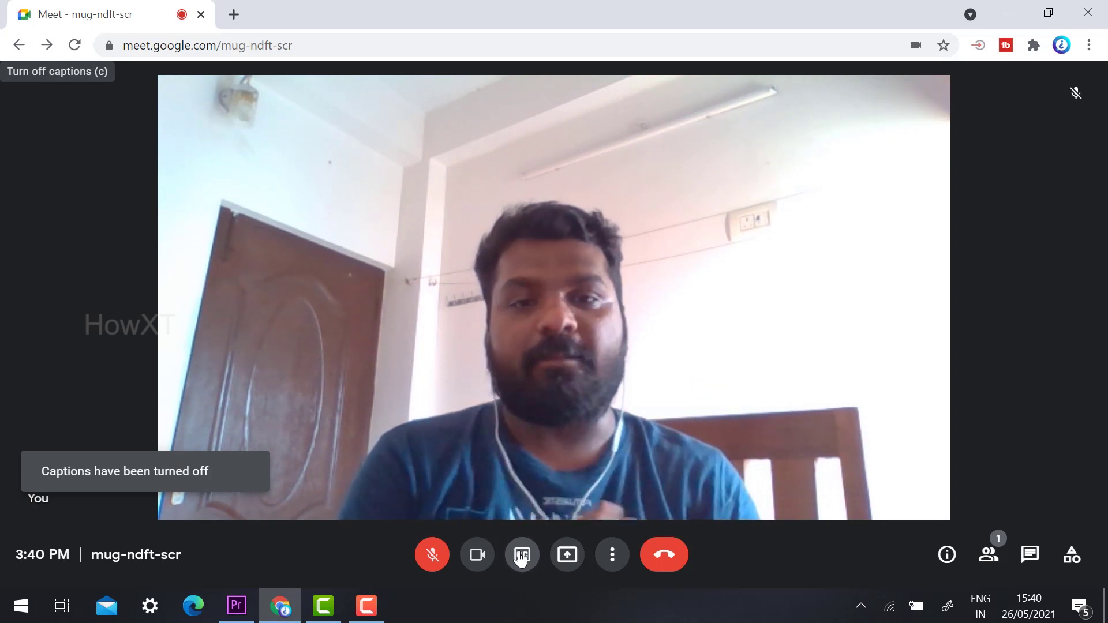
Step: Check the screen-presenting options, then open the More options menu
left_click(569, 557)
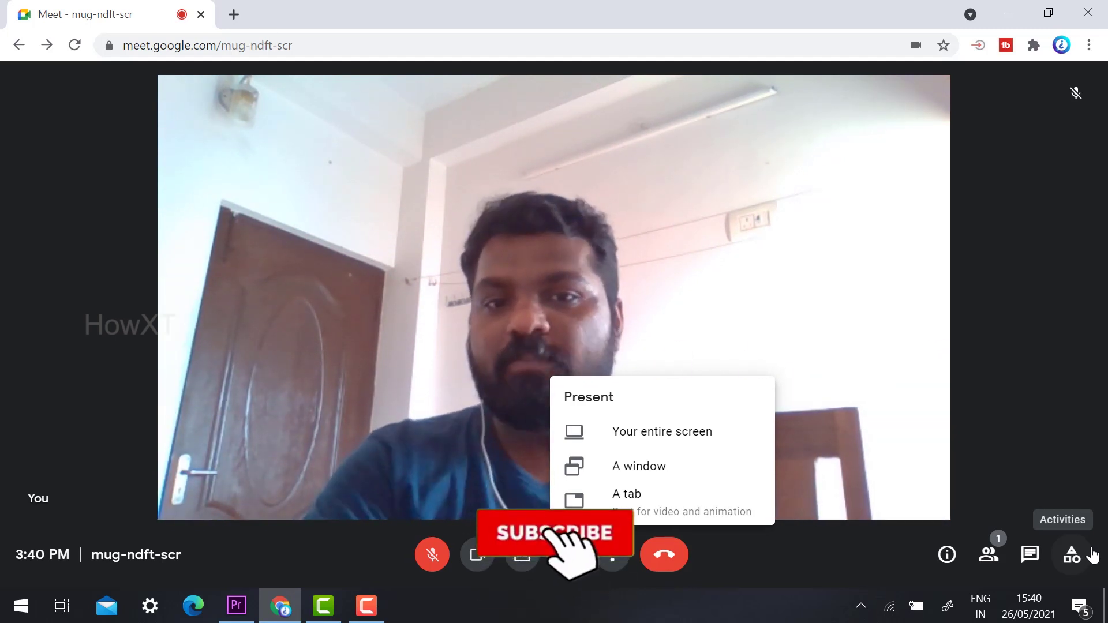
left_click(612, 551)
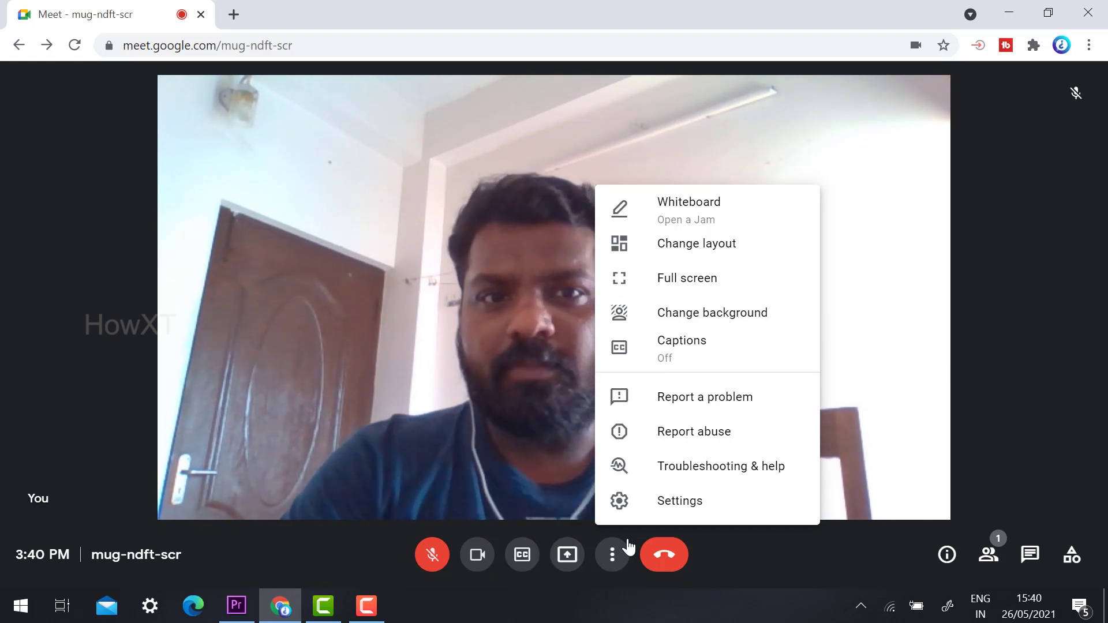
Step: Switch the layout from Spotlight to Sidebar, then reopen the More options menu
left_click(725, 260)
left_click(453, 338)
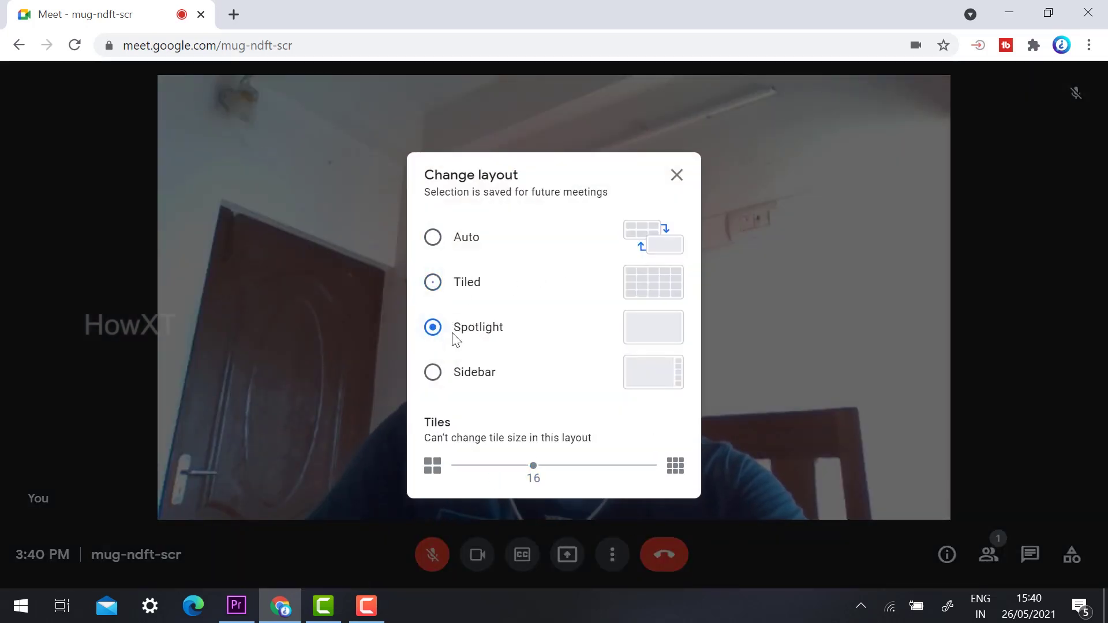
left_click(472, 372)
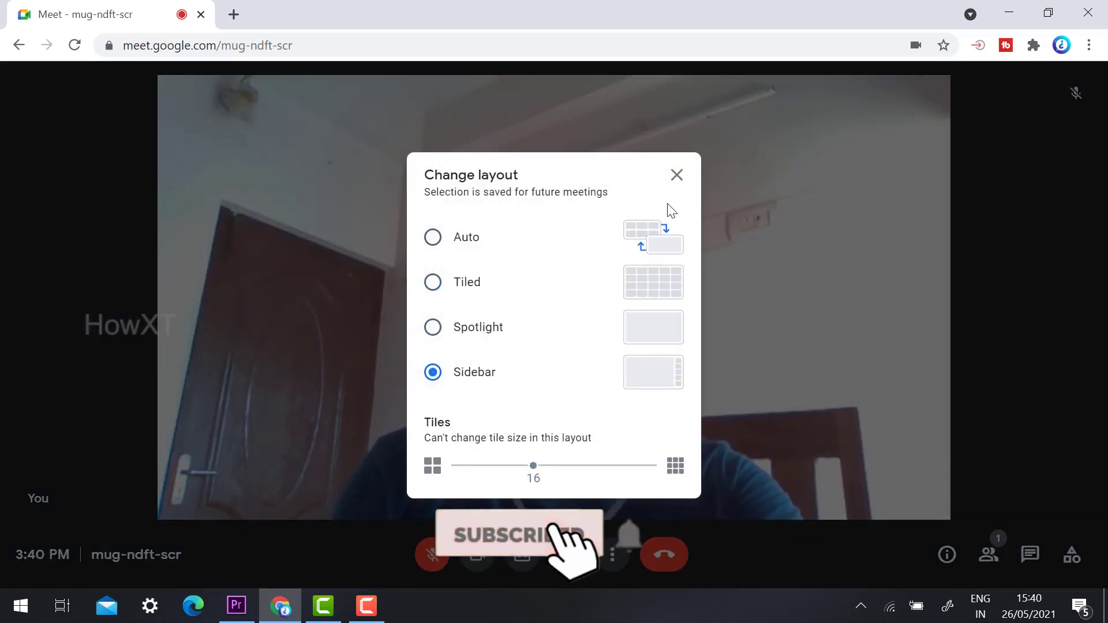
left_click(676, 176)
left_click(611, 558)
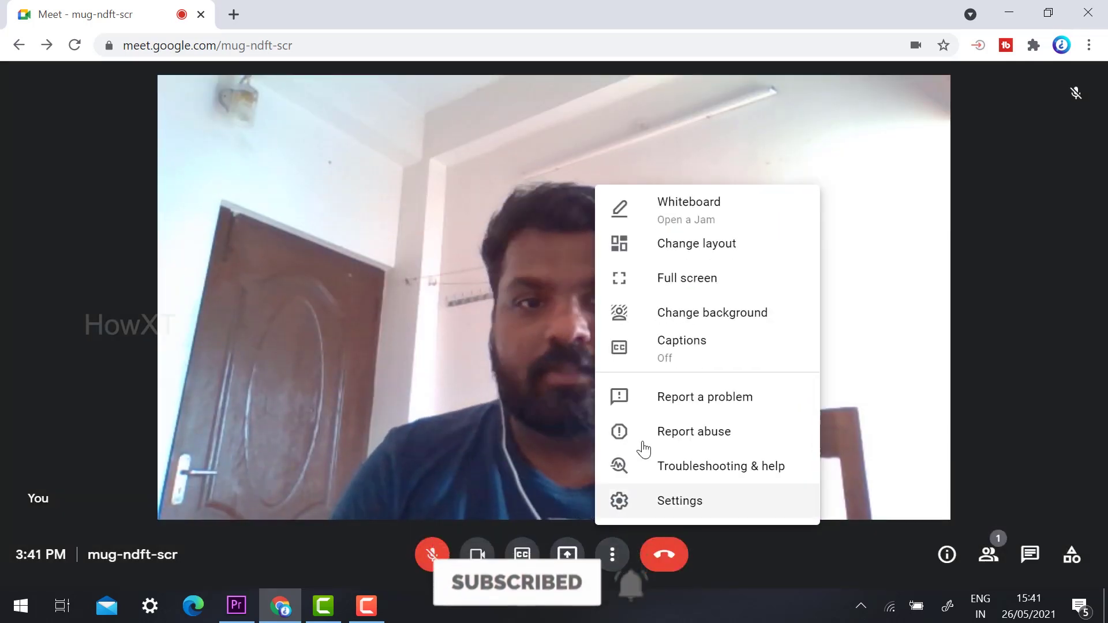
Step: Try the beach background, slight and full blur, then the pink clouds background
left_click(702, 321)
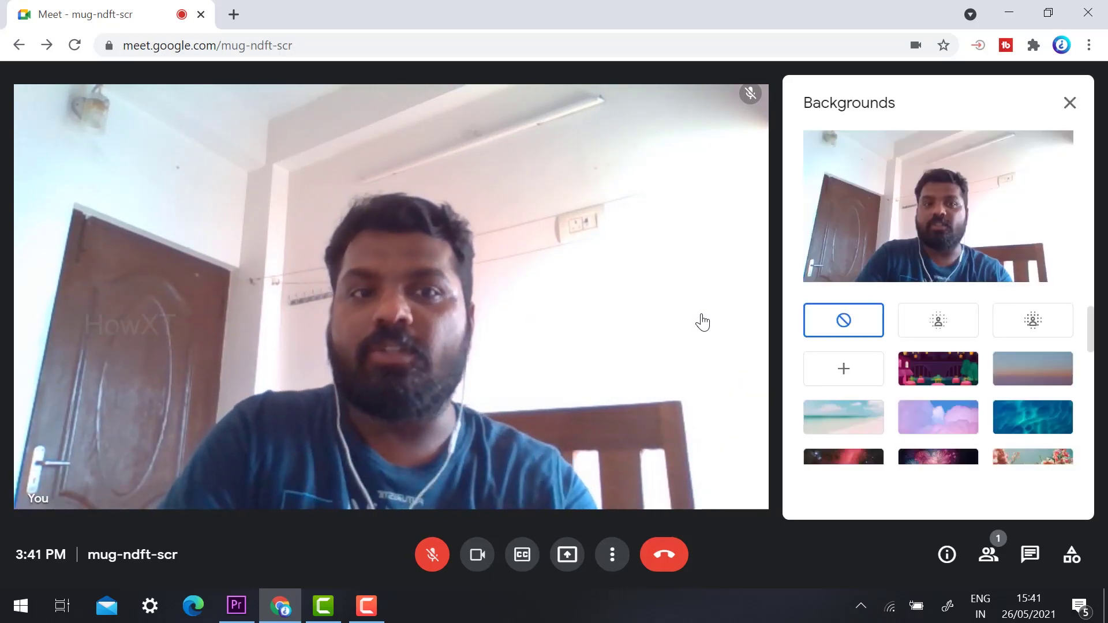
left_click(841, 434)
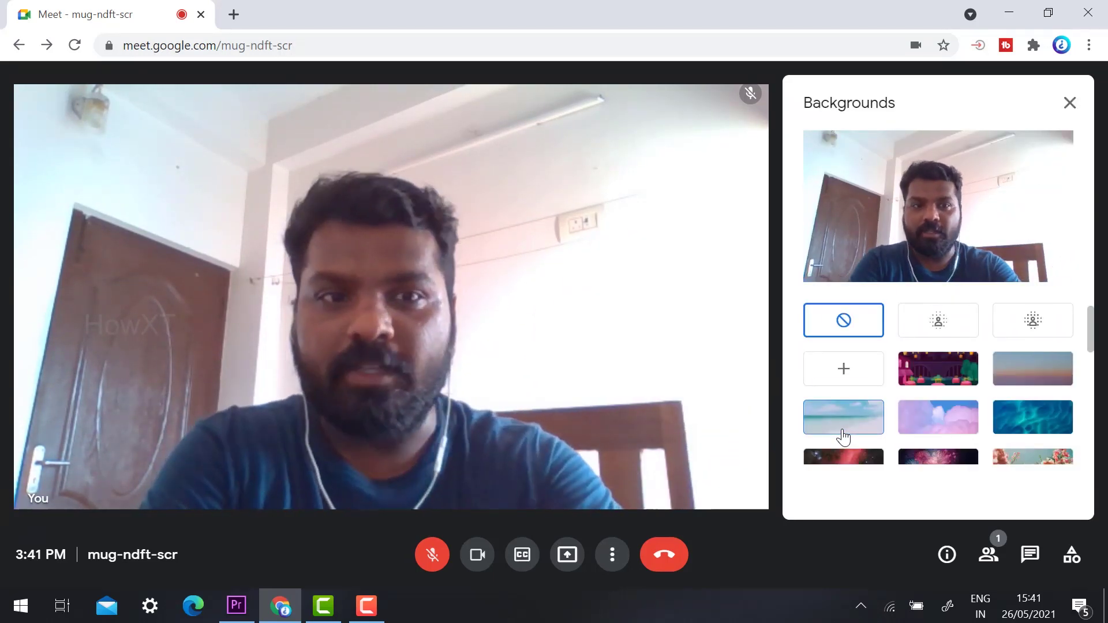
left_click(842, 417)
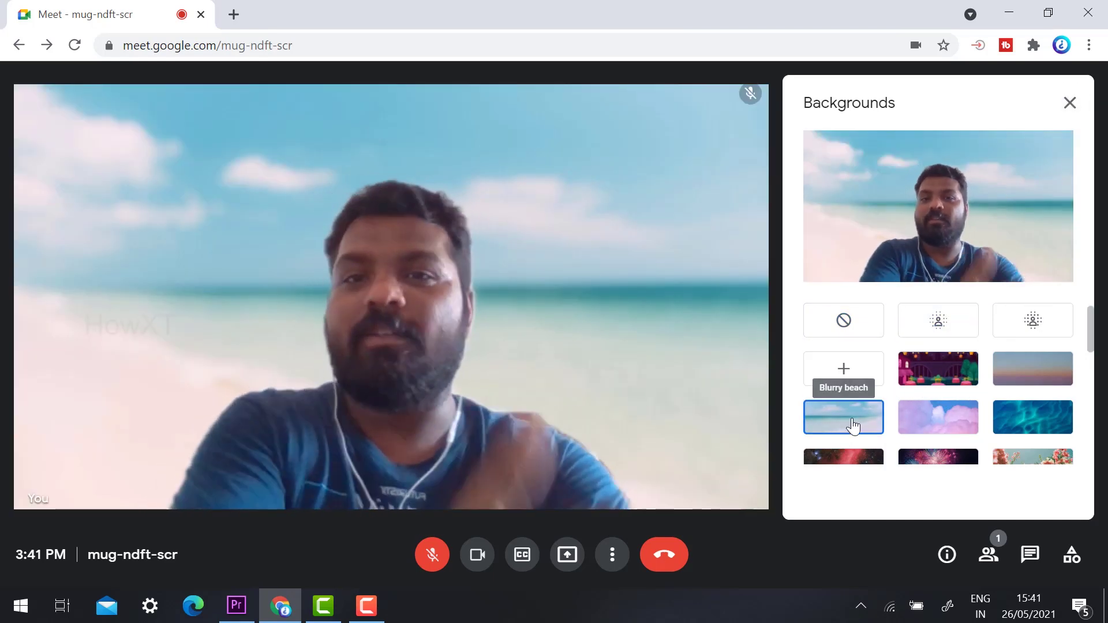
left_click(958, 331)
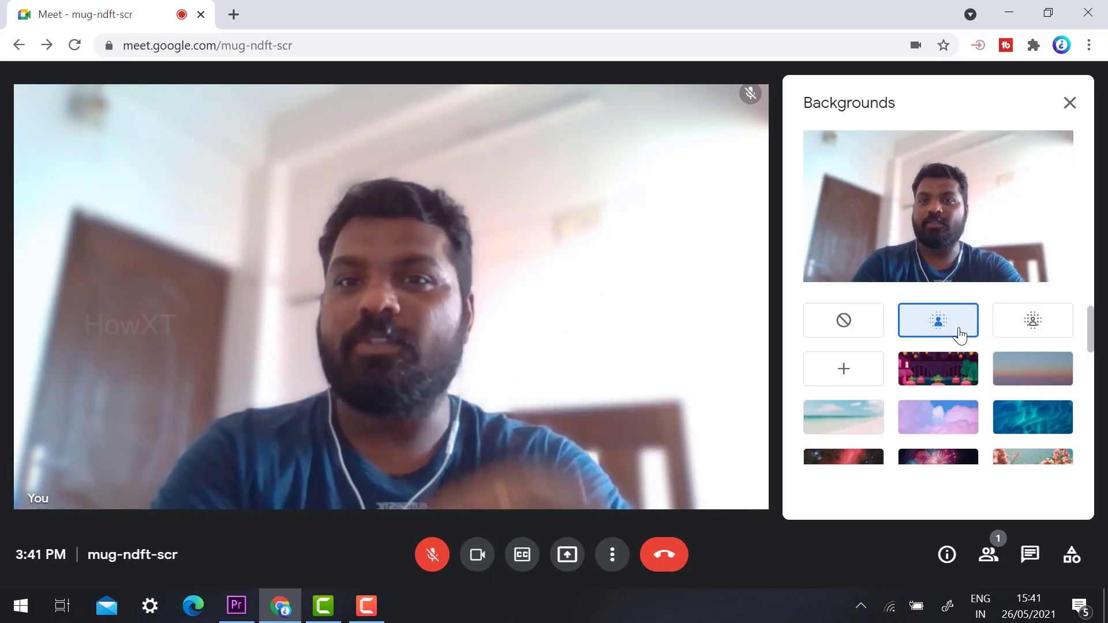
left_click(1032, 320)
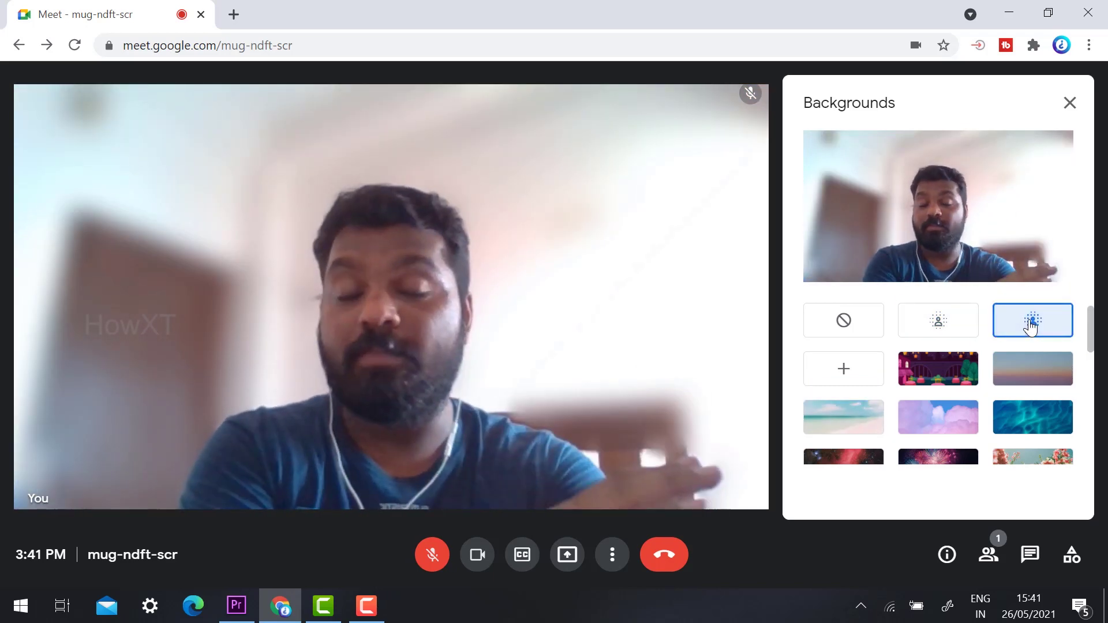
left_click(861, 430)
left_click(910, 421)
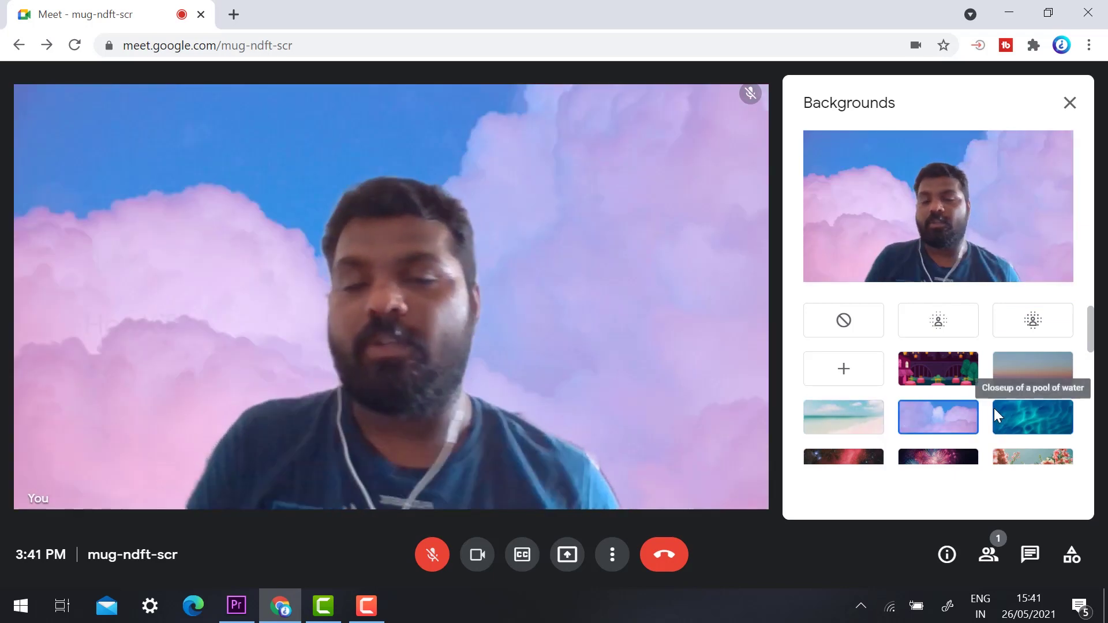
Step: Apply the Modern living room bookshelf background and close the Backgrounds panel
scroll(994, 407, "down", 3)
left_click(1008, 439)
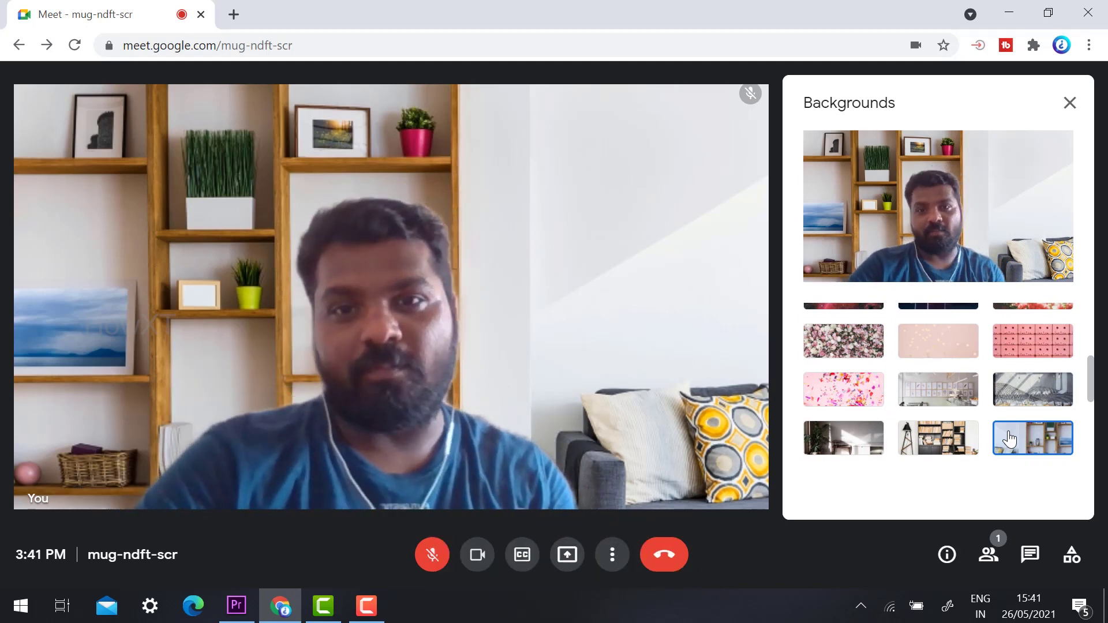
left_click(1070, 104)
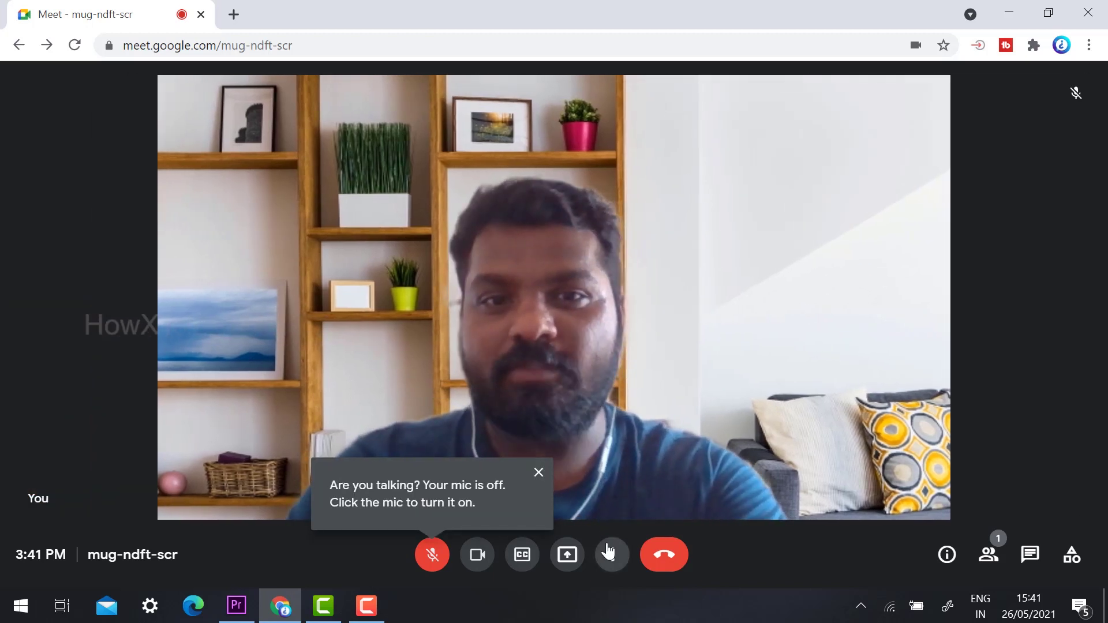
left_click(610, 553)
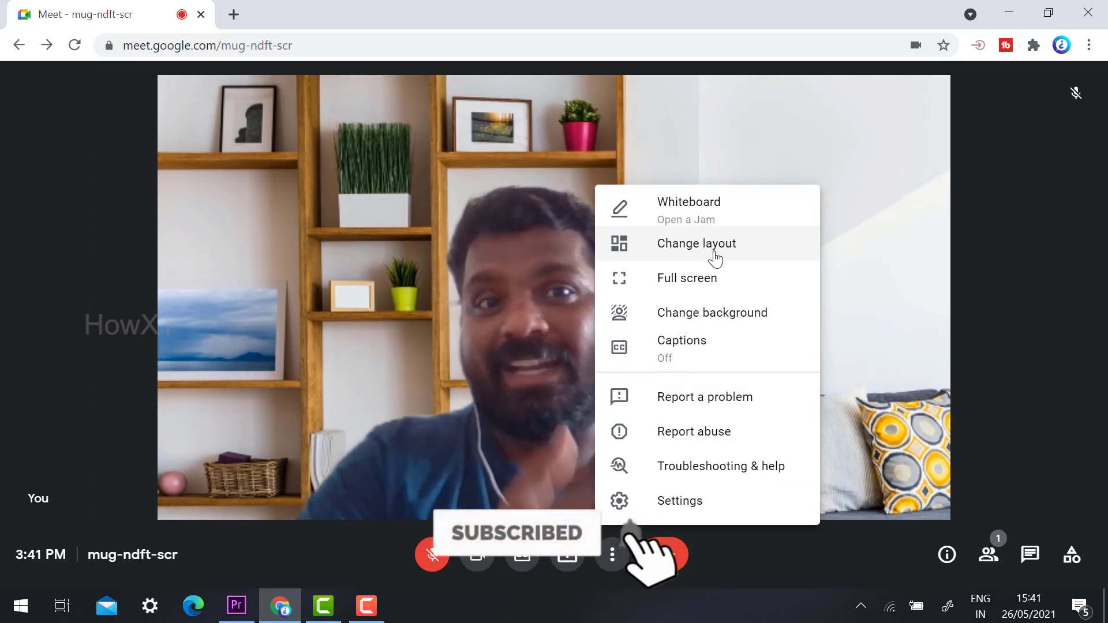
left_click(716, 280)
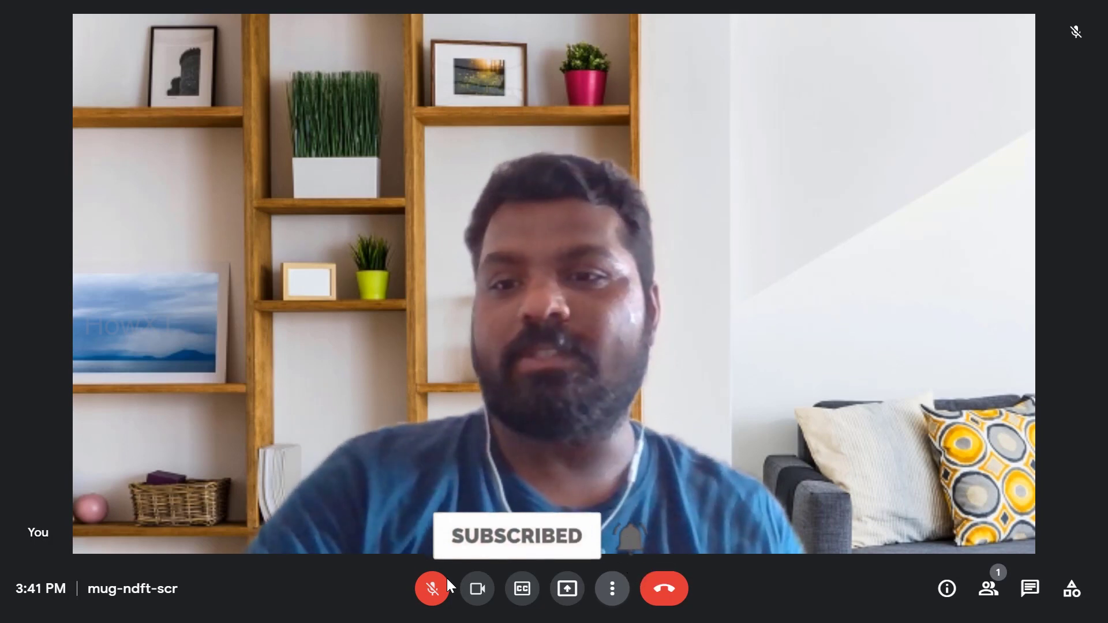
key("Escape")
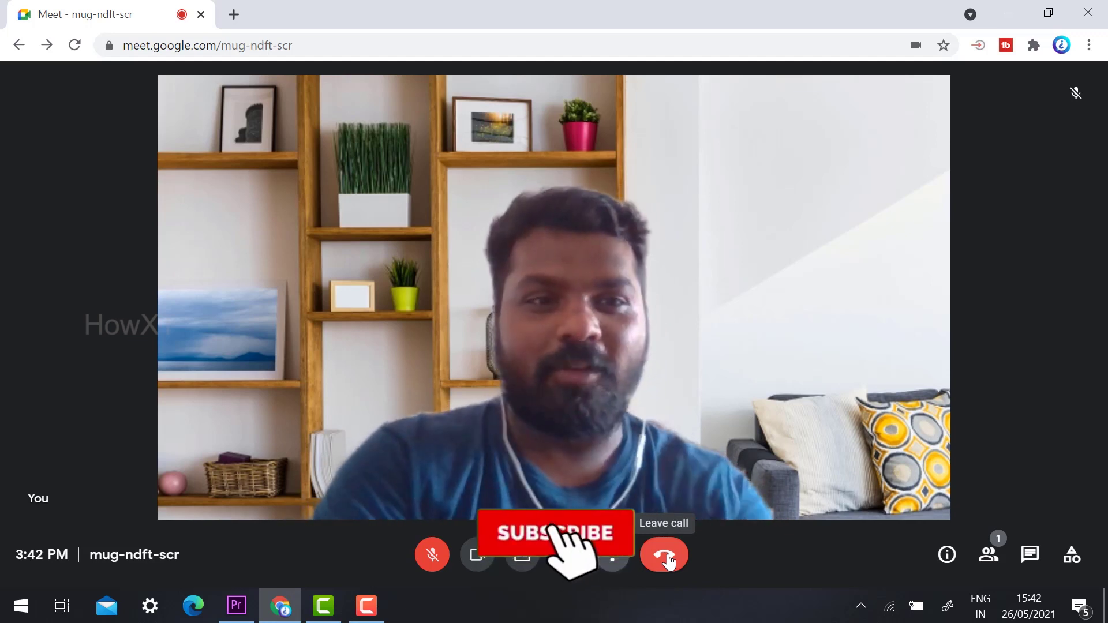
left_click(988, 559)
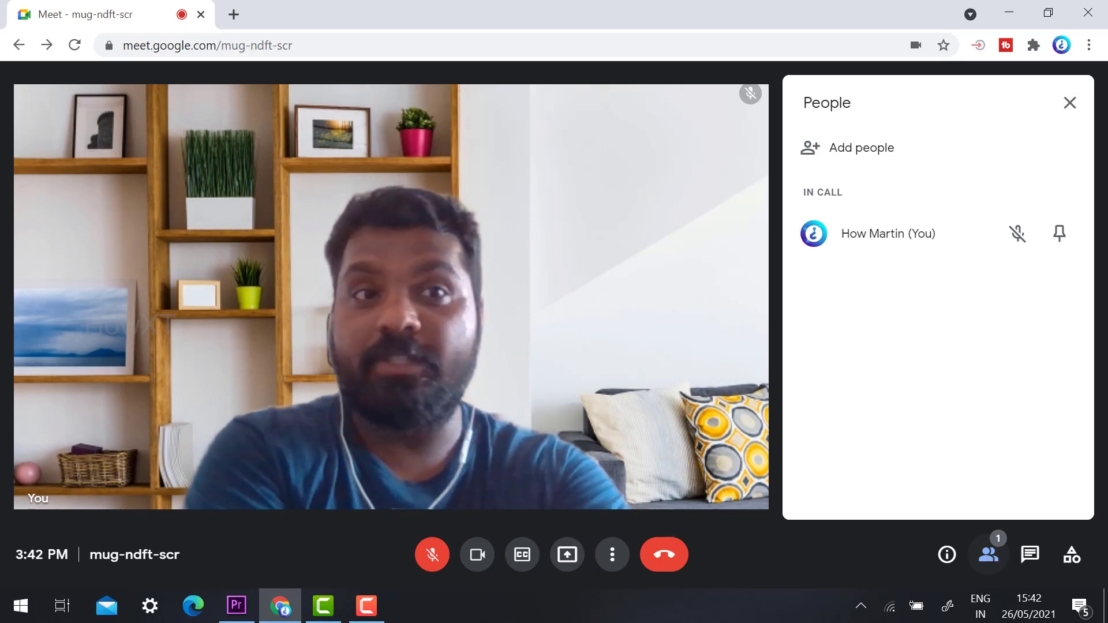
left_click(1069, 105)
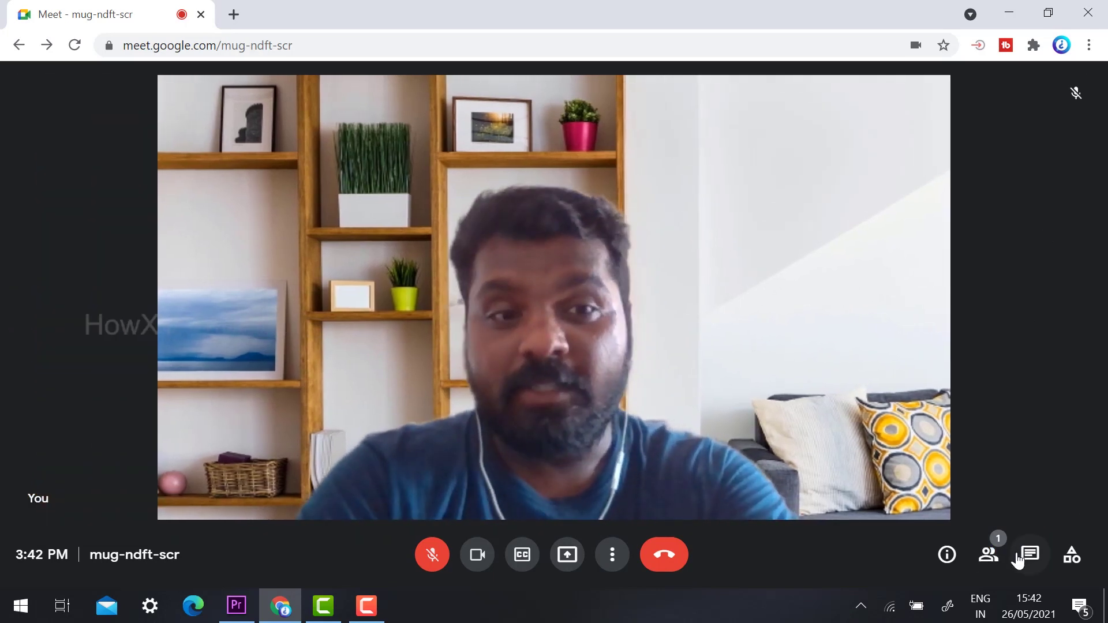
left_click(1025, 557)
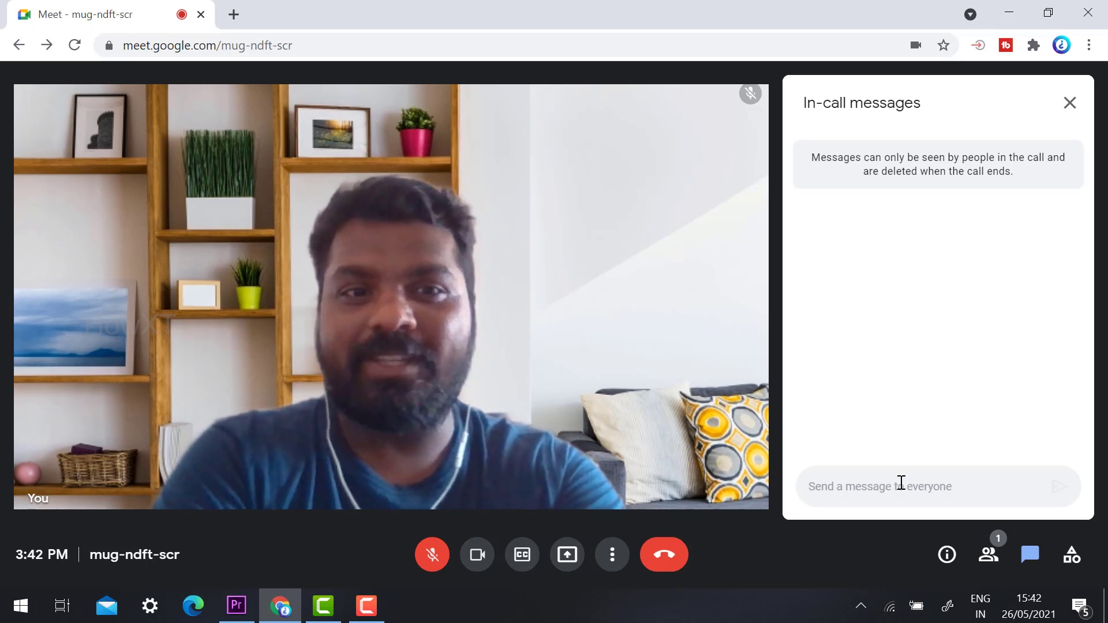
left_click(1075, 102)
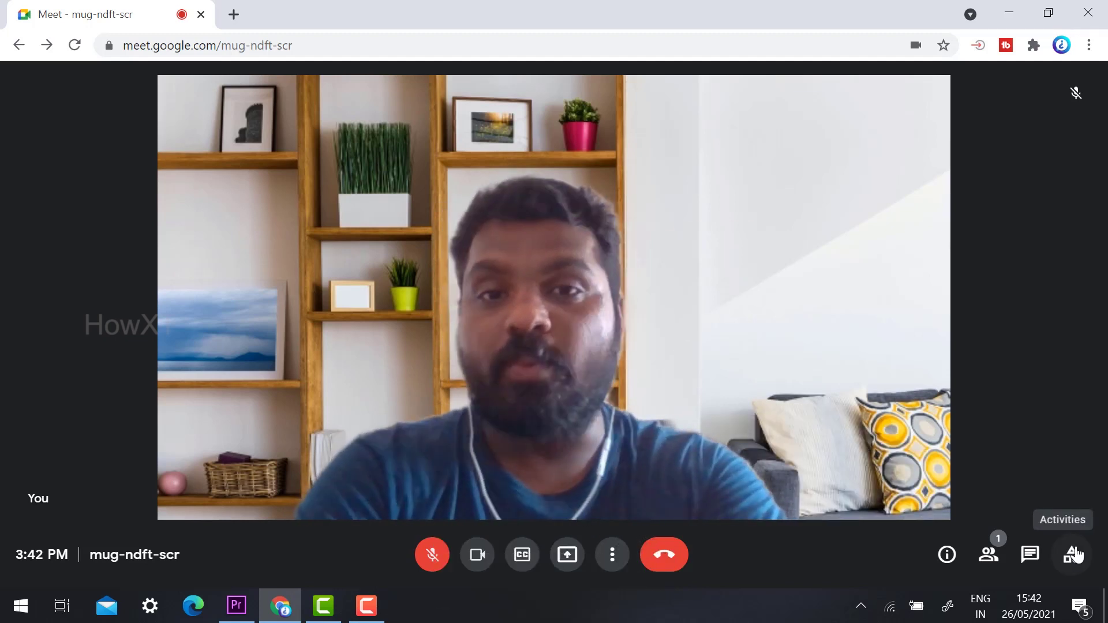
left_click(1074, 555)
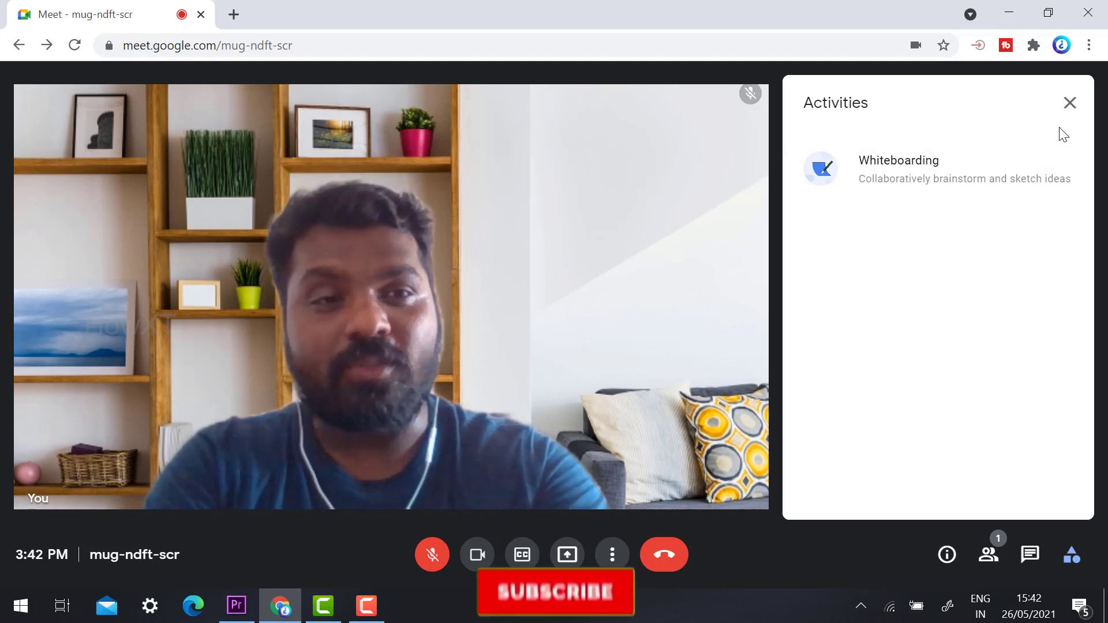
left_click(1070, 102)
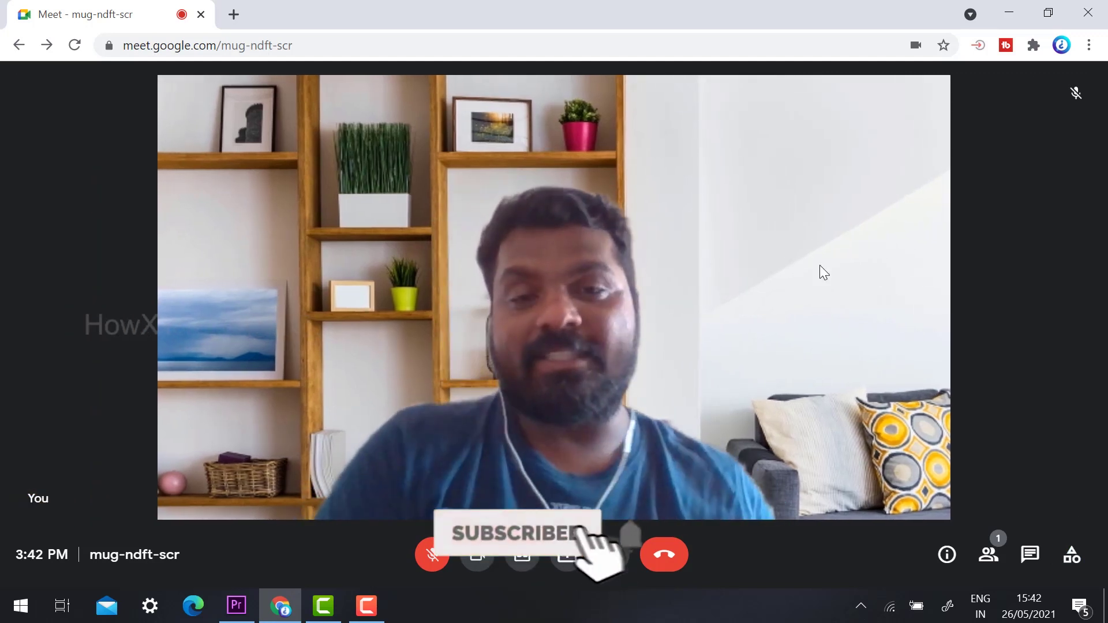